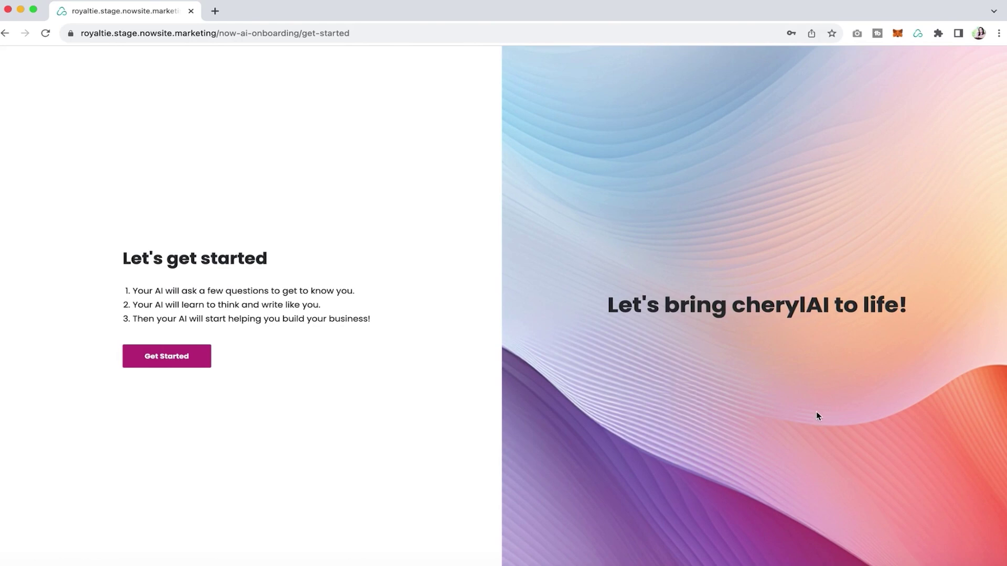
- Start the AI onboarding to reach the Let's Train cherylAI About Me chat
left_click(176, 366)
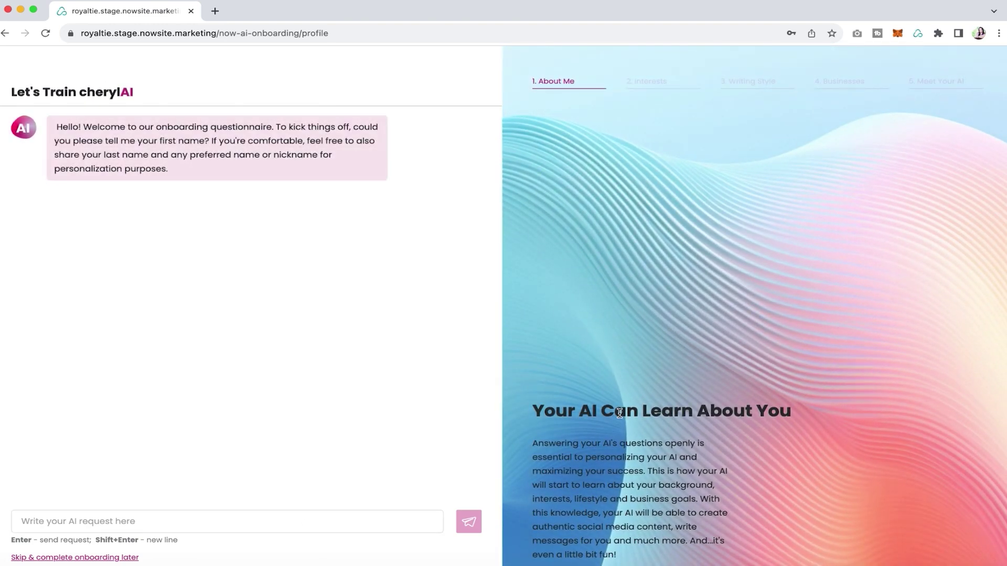
- Answer the AI's first question with your full name
left_click(123, 522)
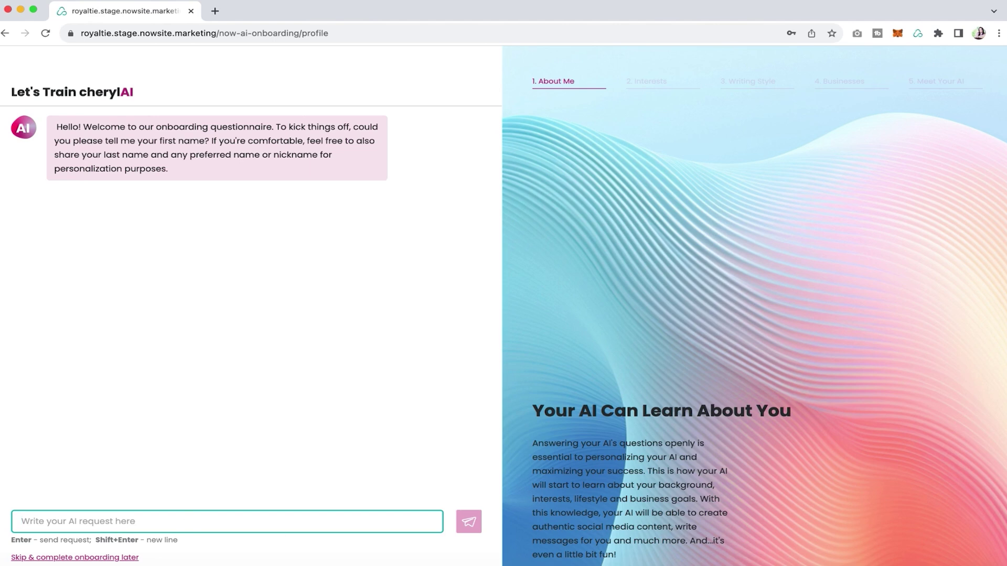
type("Cheryl Coco")
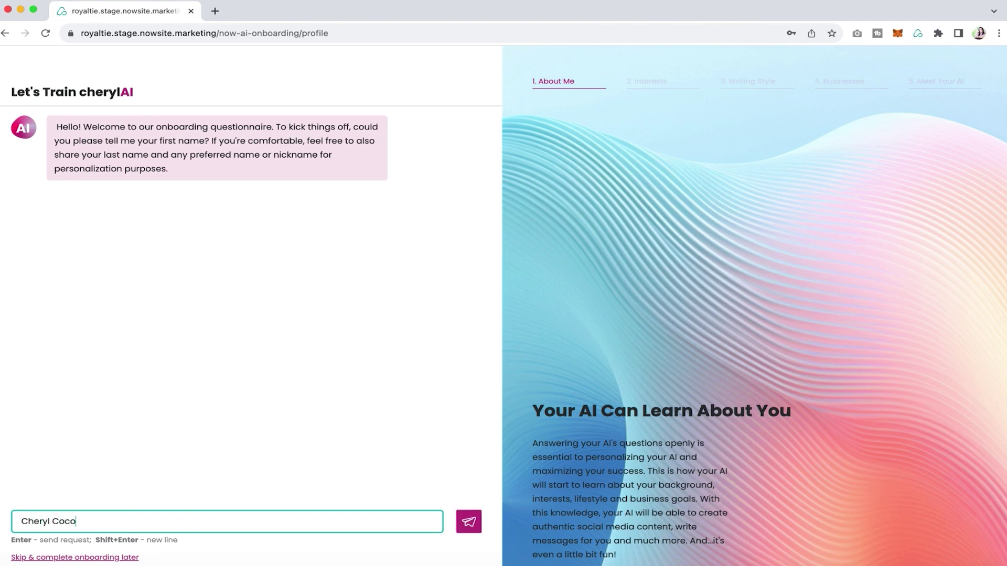
key("Return")
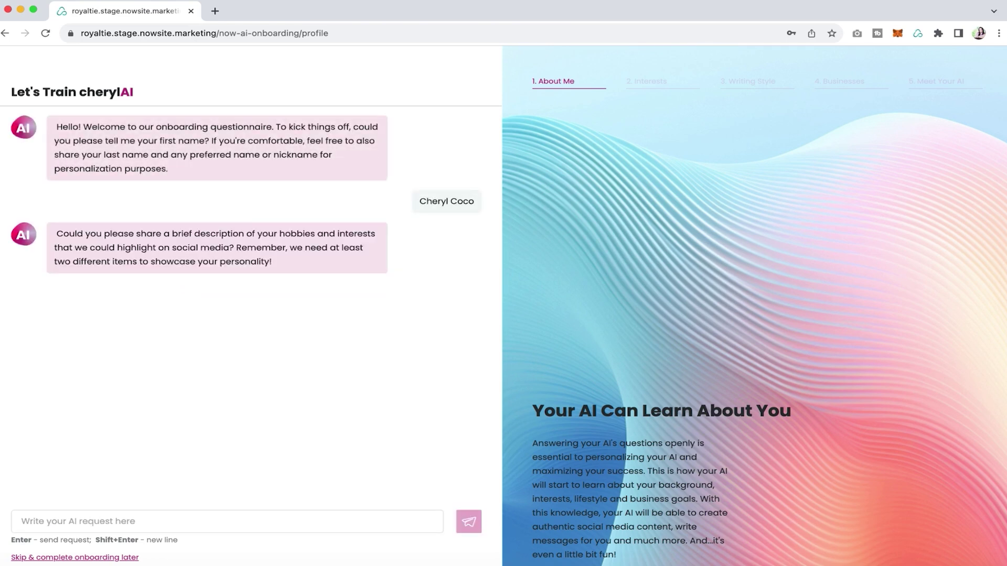
- Reply with hobbies: snowboarding, The Flyers, being a mom and Marketing
left_click(175, 519)
type("I like snow")
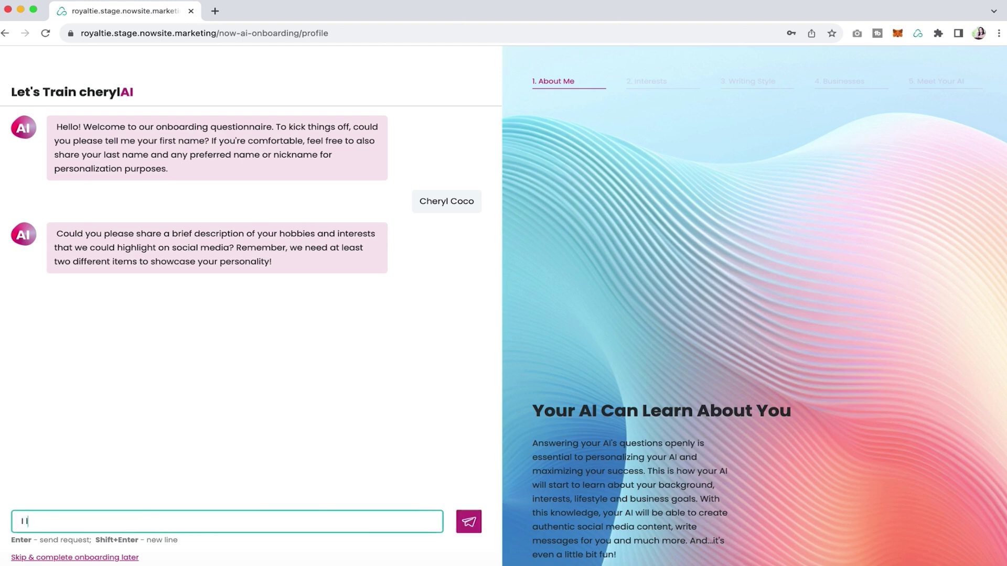
type("boarding, The Flyers, ")
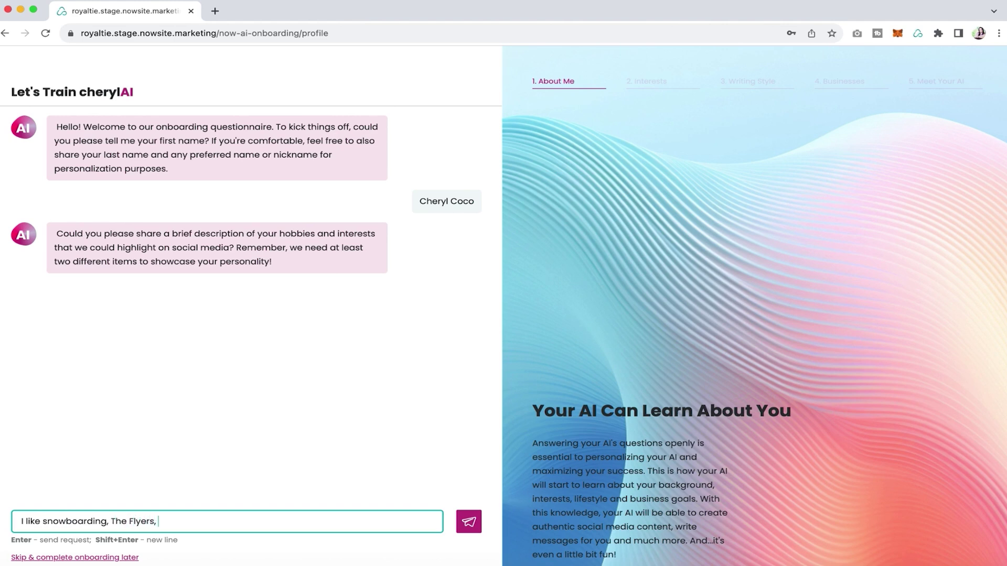
type("being a mom and Mark")
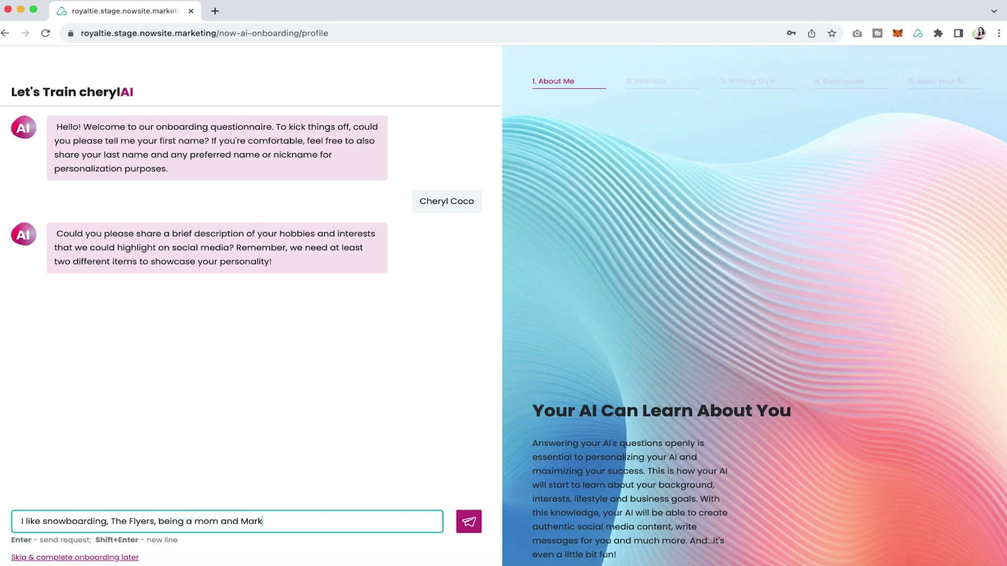
type("eting")
left_click(468, 521)
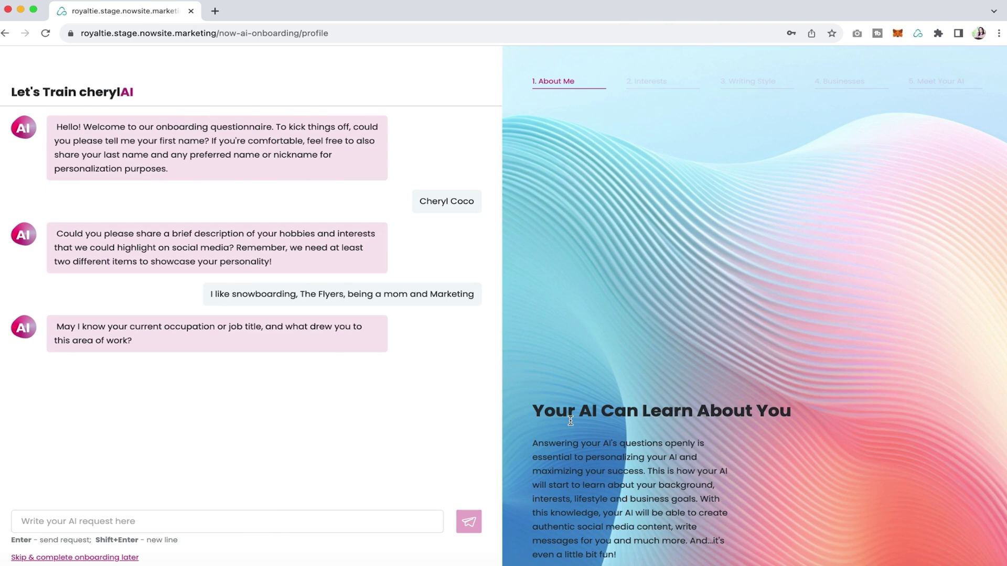
- Answer that you're a network marketer who loves the time freedom and the people
left_click(220, 516)
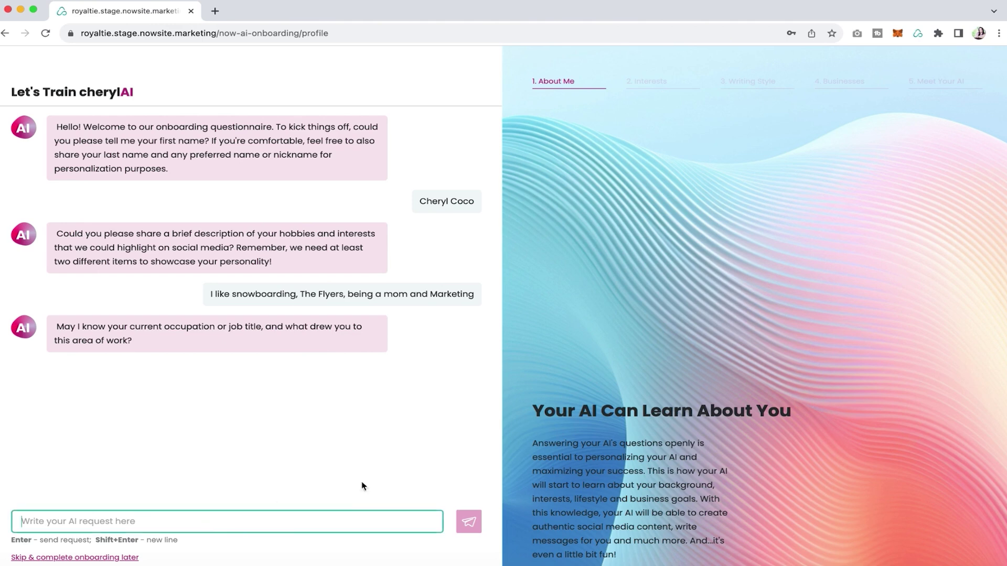
type("I am ")
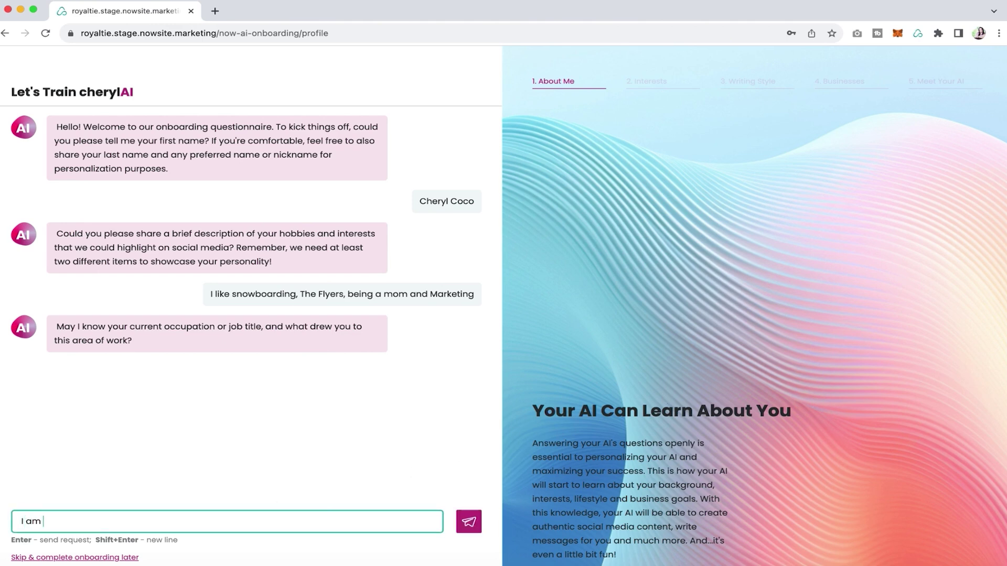
type("a network marketer I love the time")
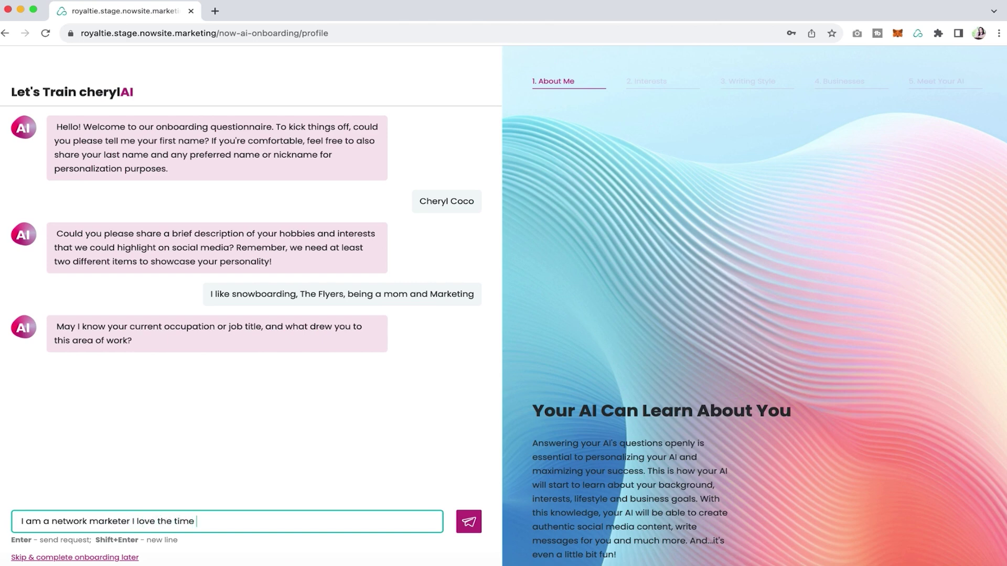
type(" freedom")
type(" and gi")
key("BackSpace")
key("BackSpace")
type("the people that I get")
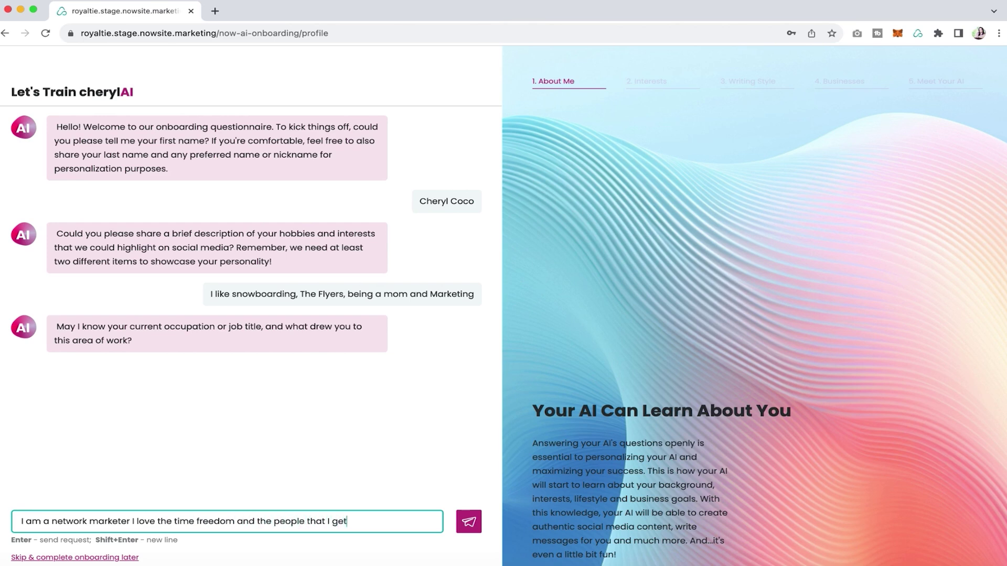
type(" to work with.")
left_click(469, 521)
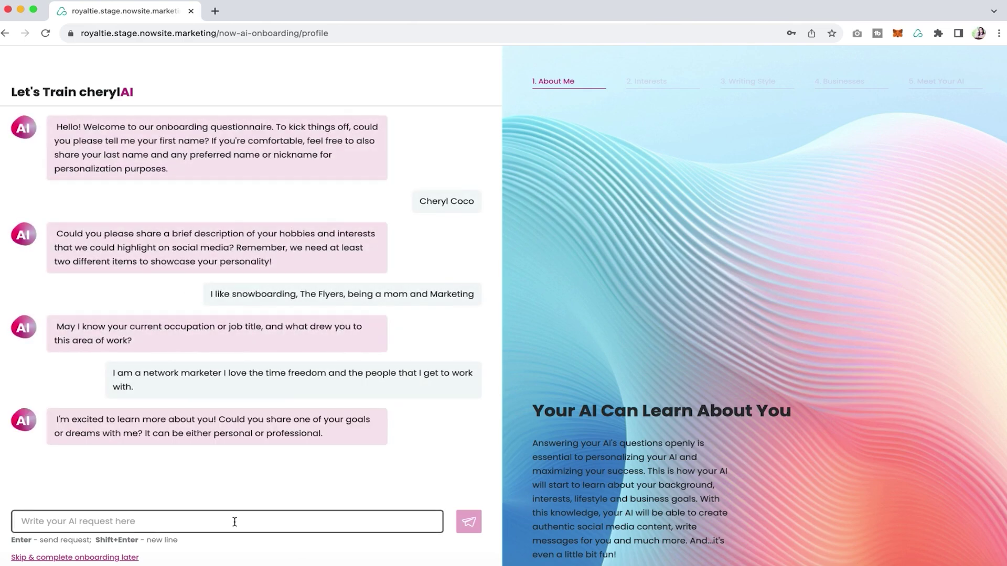
- Give your goal: travel the world with your children and create financial freedom
left_click(214, 524)
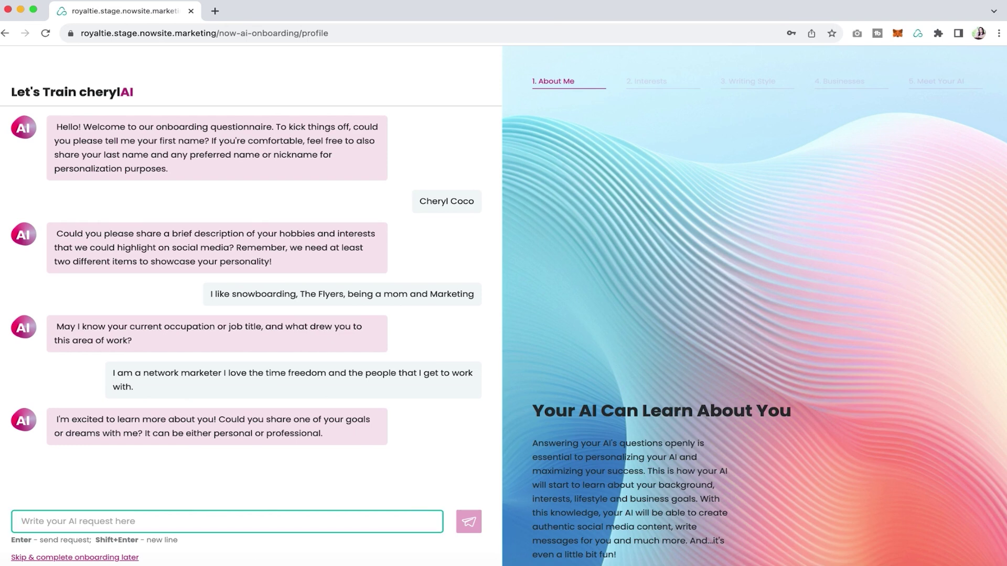
type("I want to tr")
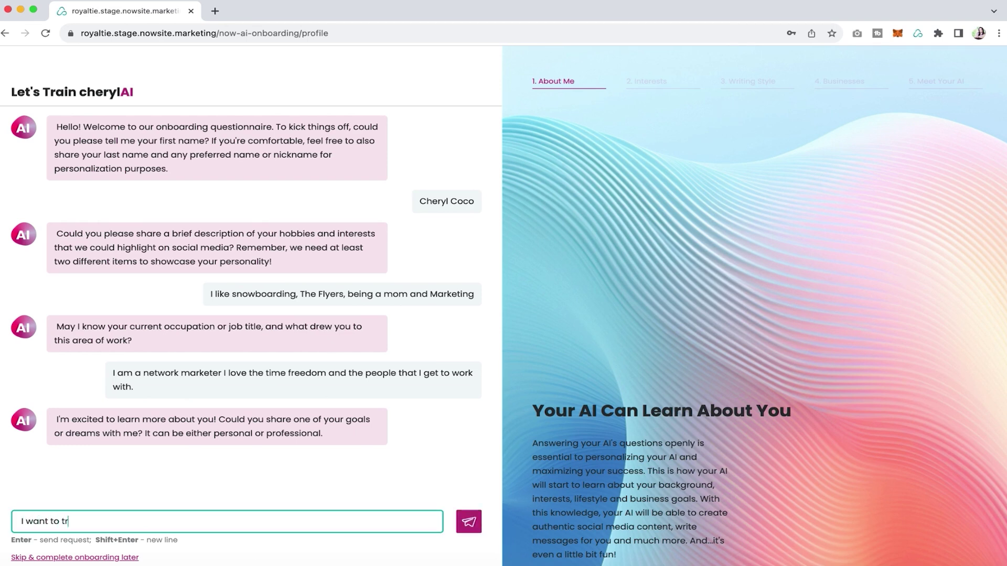
type("avel around the world with my ch")
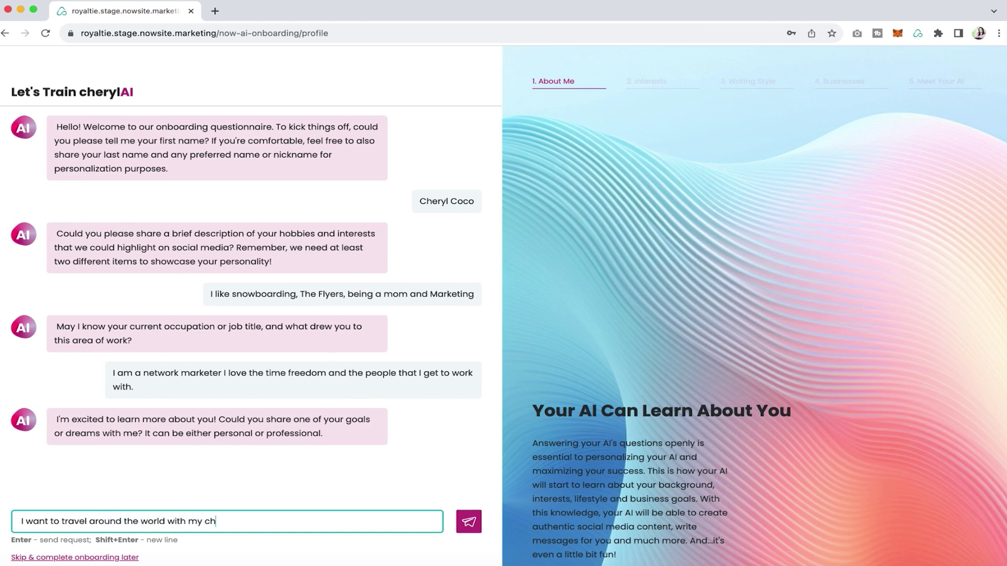
type("ildren and create financial freedom.")
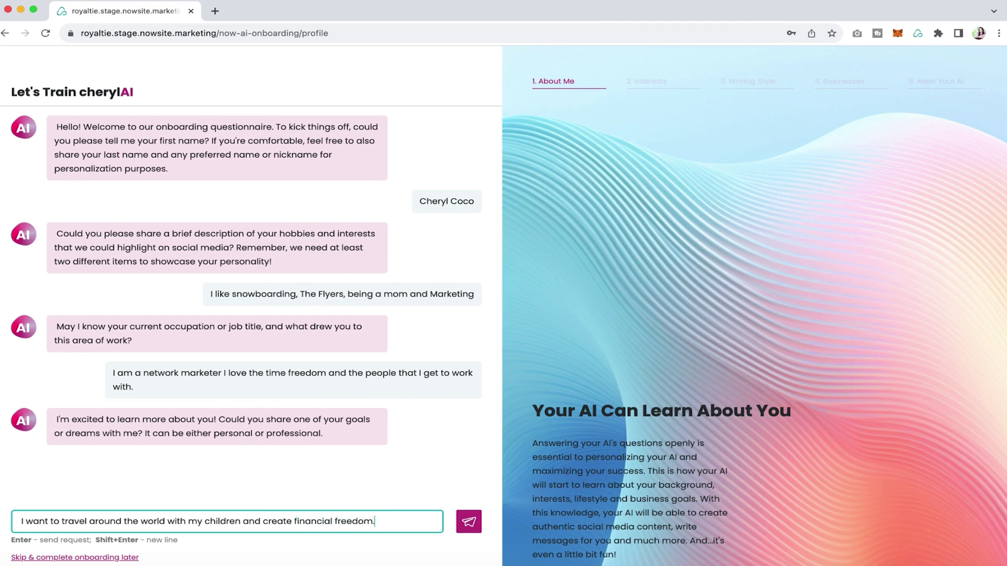
key("Return")
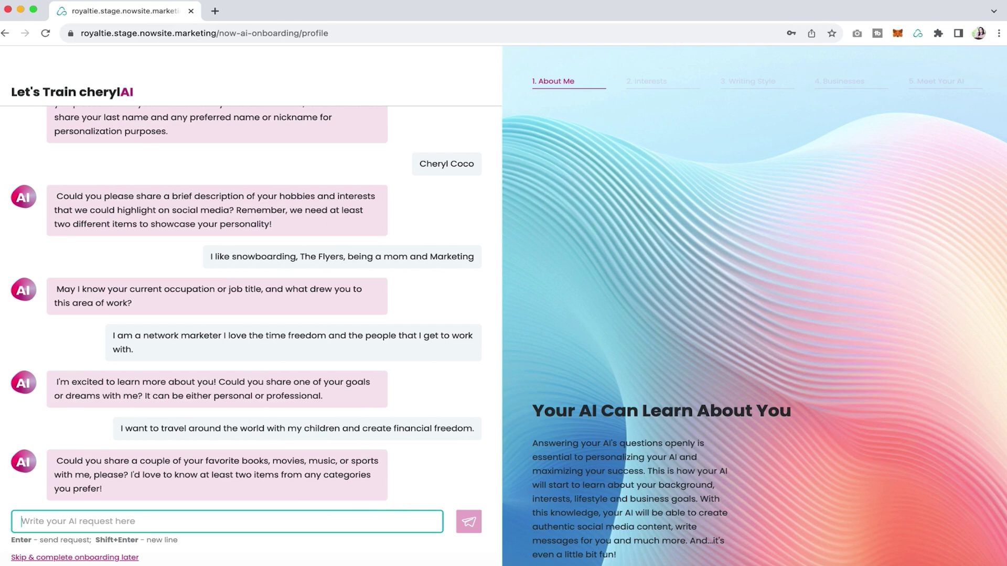
- Send favourites: To Kill a Mockingbird, Back to the Future, Philadelphia Flyers hockey and Eagles football
type("My favorite ")
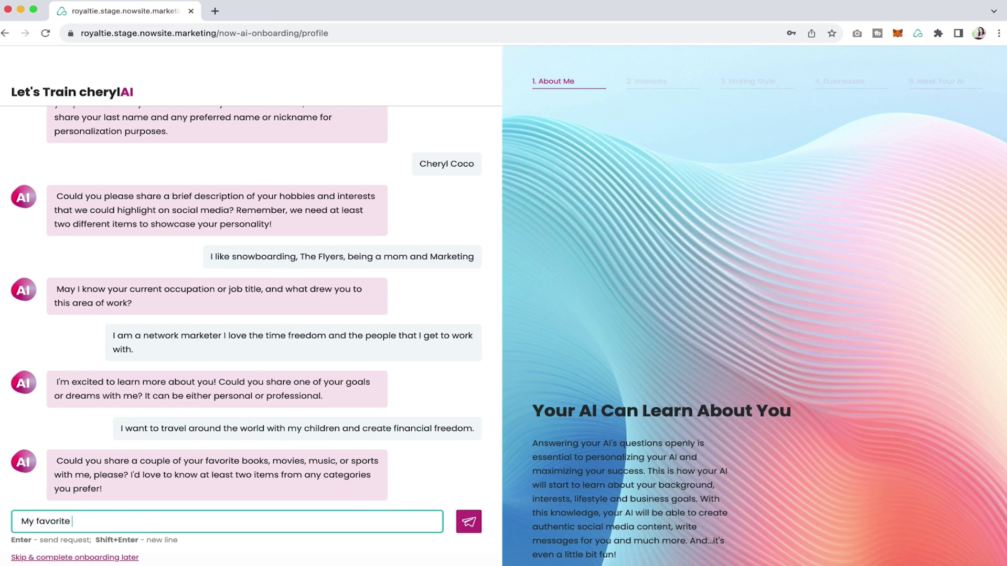
type("book is To Kill a Mockingbird")
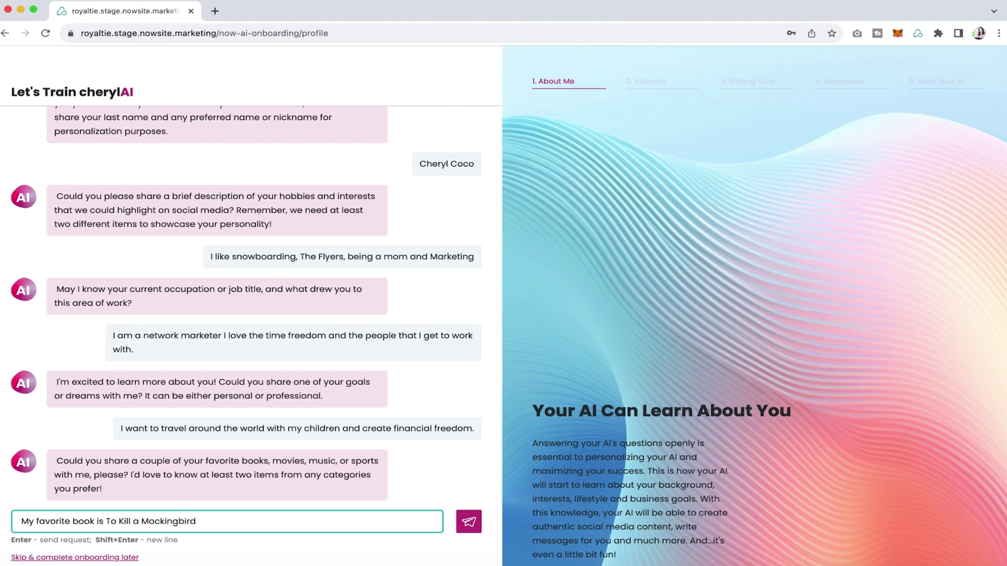
type(". My favorite movie is back tot he")
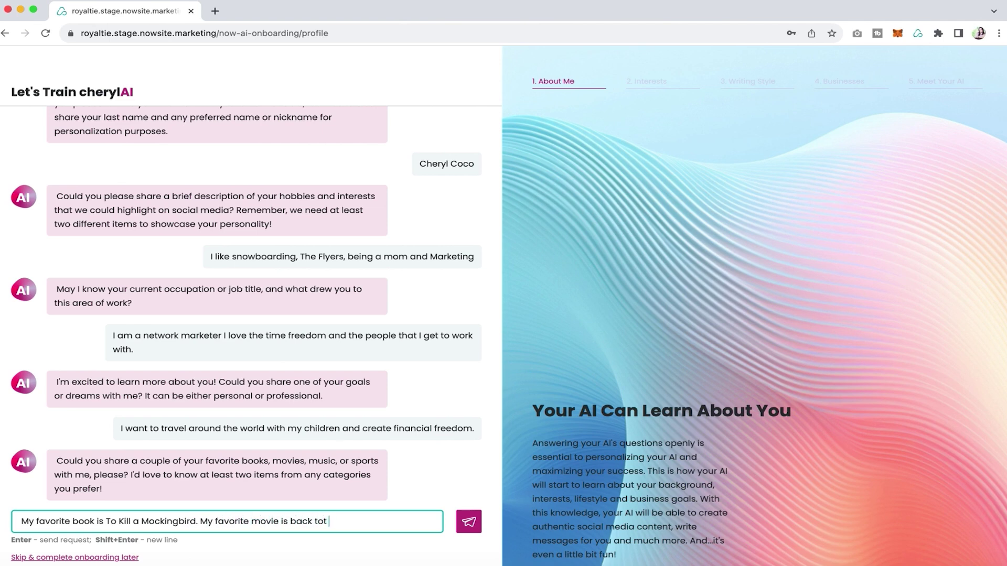
key("BackSpace")
key("BackSpace")
type("he future. My favorite")
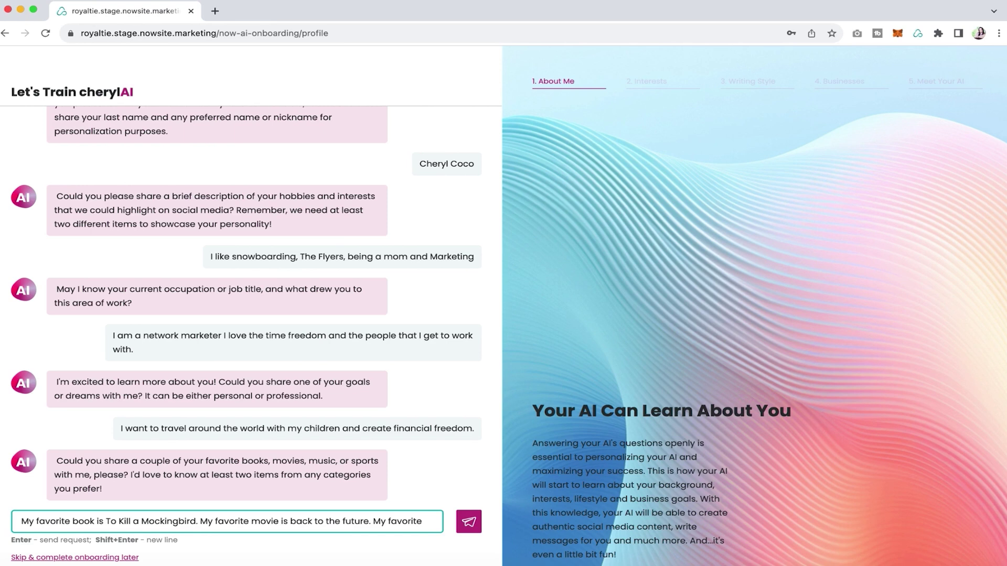
type("spo")
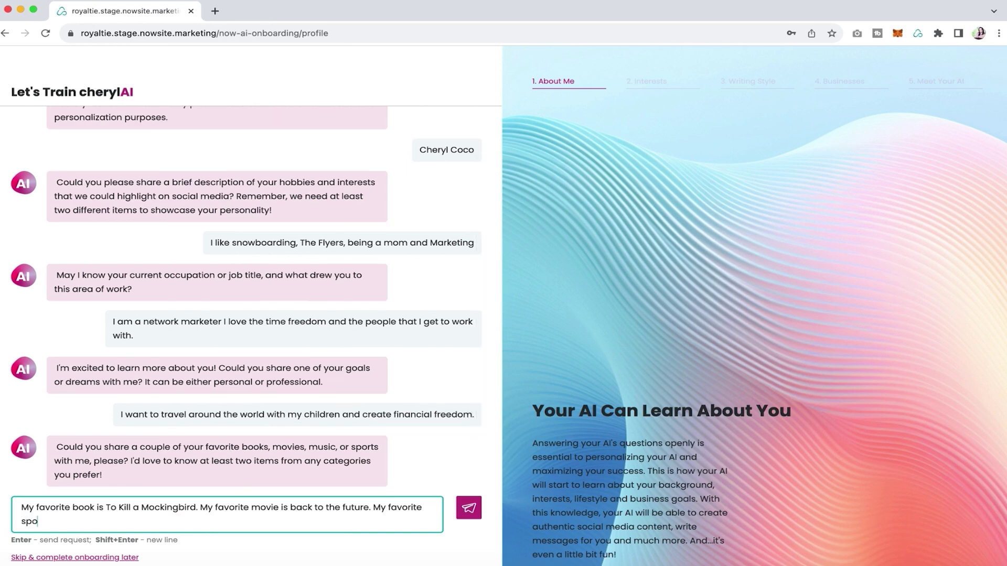
type("rts are Philadelphia Flyer")
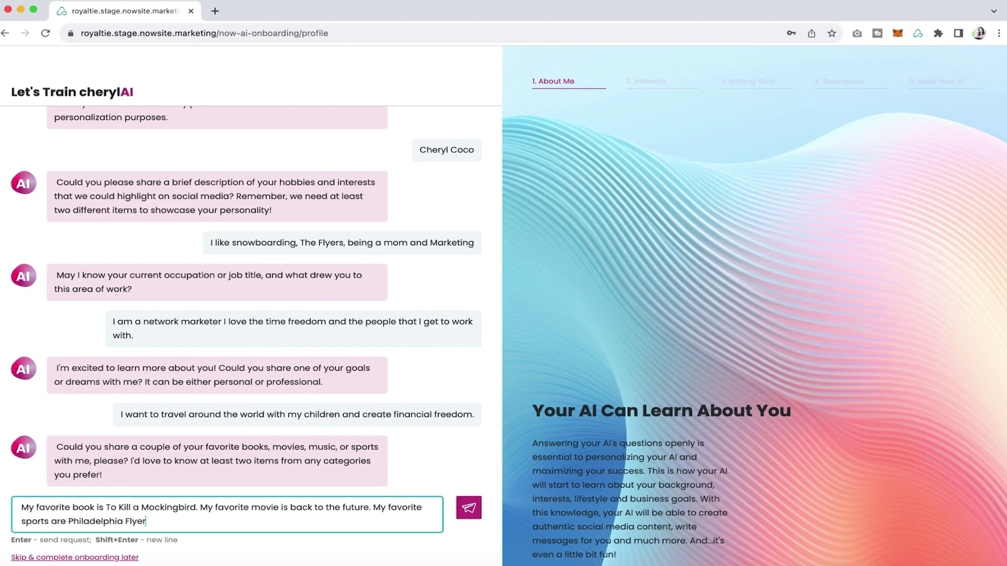
type("s Ice Hoc")
key("BackSpace")
key("BackSpace")
key("BackSpace")
type("Ice Hocky")
type(" and")
key("BackSpace")
key("BackSpace")
key("BackSpace")
key("BackSpace")
type("y and Phid")
key("BackSpace")
type("lade")
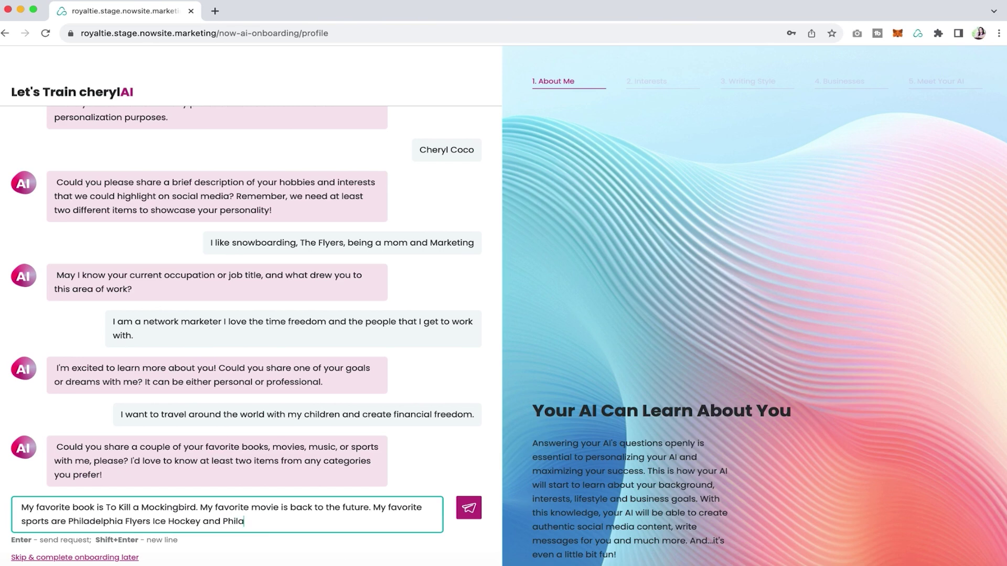
type("lphia Eagles Footba")
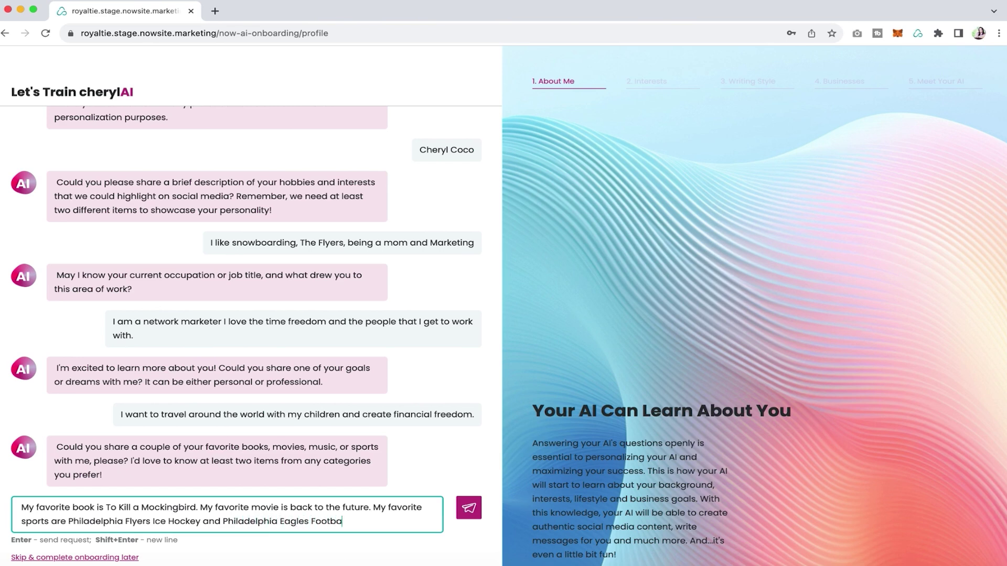
type("ll.")
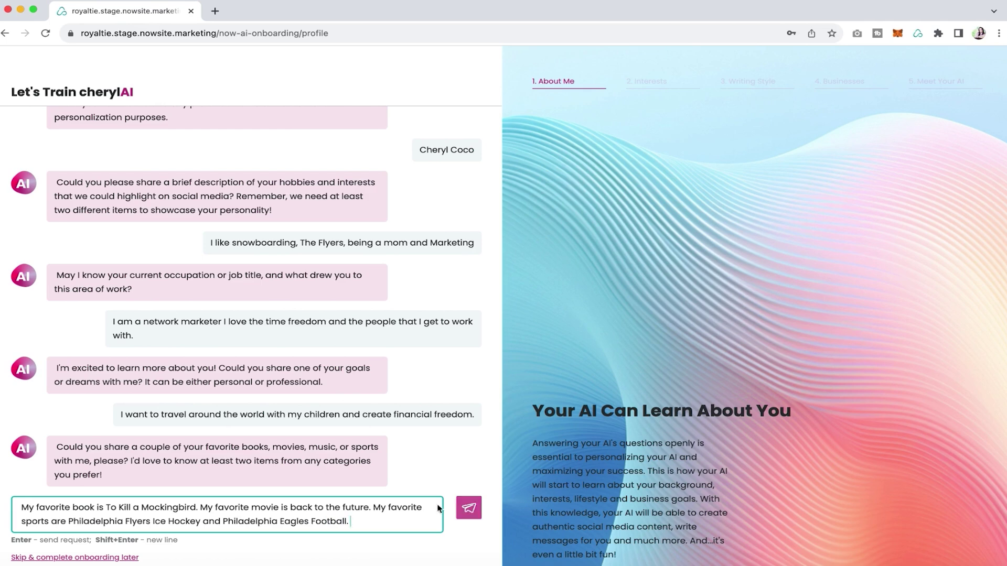
left_click(468, 508)
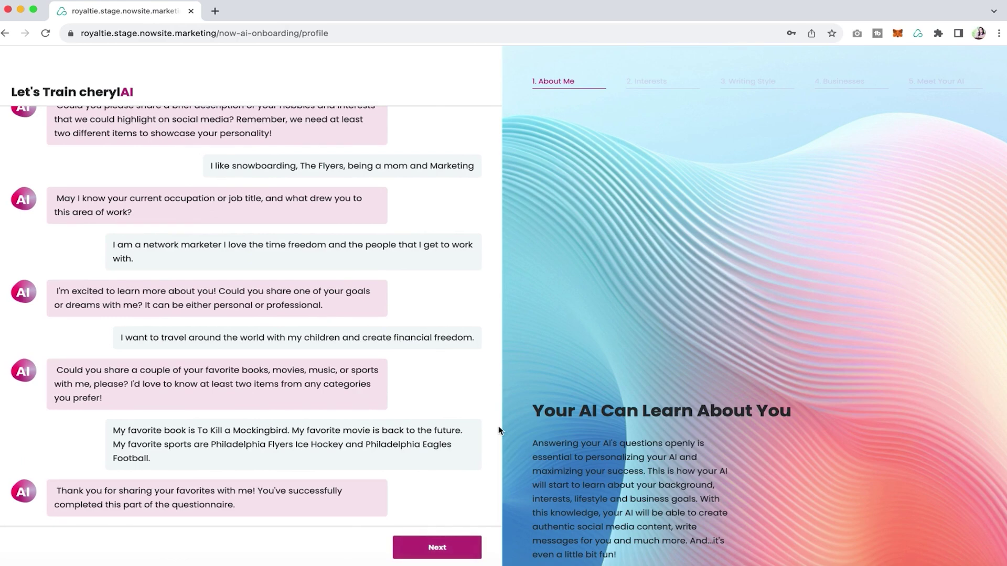
- On the Interests step, add one more popular figure by name, then continue
left_click(466, 545)
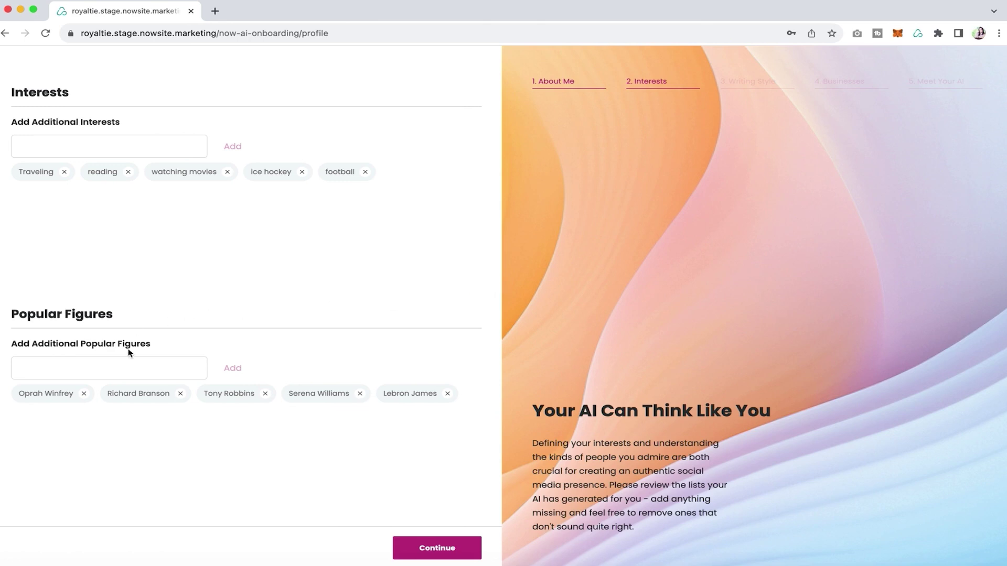
left_click(121, 364)
type("Eric Worre")
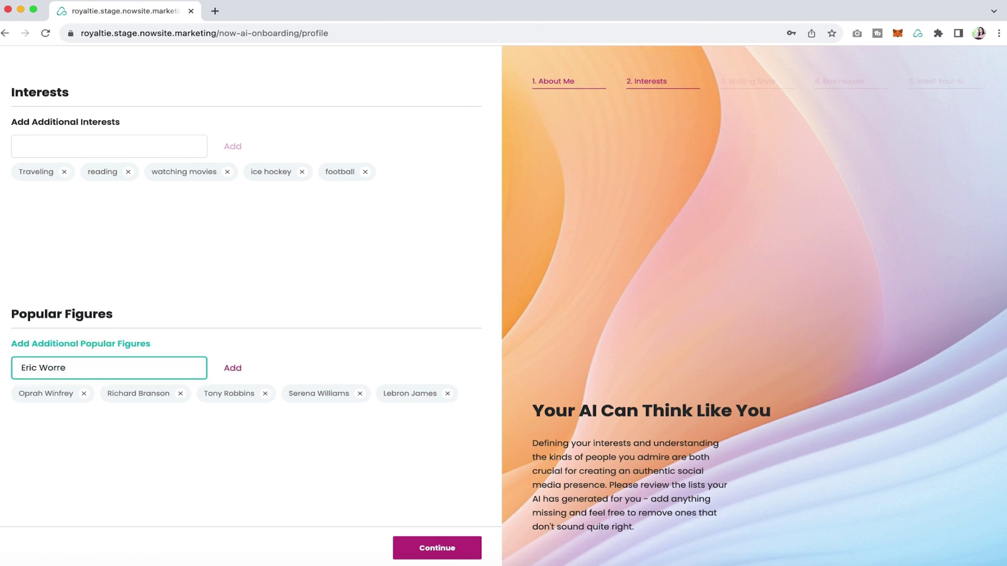
left_click(234, 368)
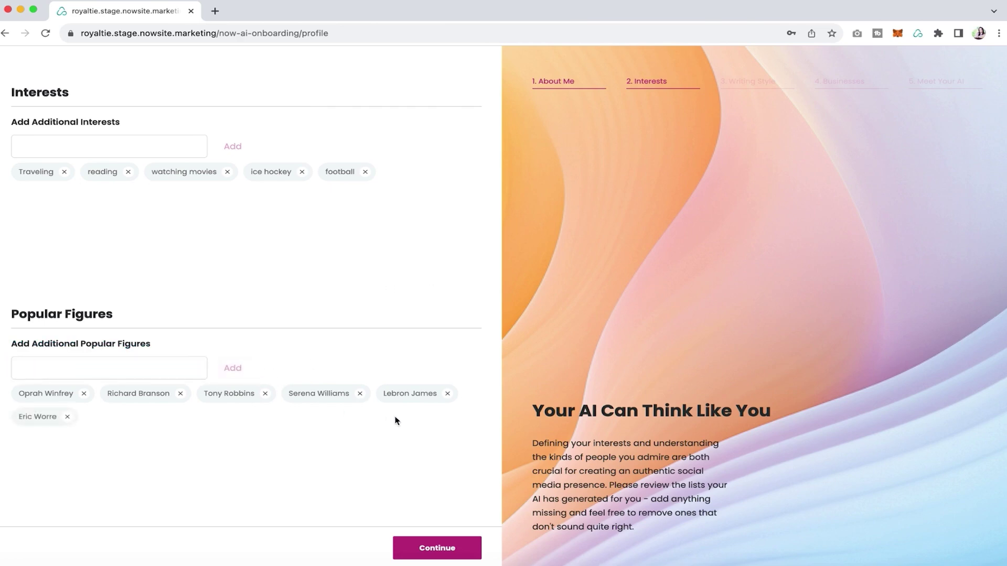
left_click(430, 548)
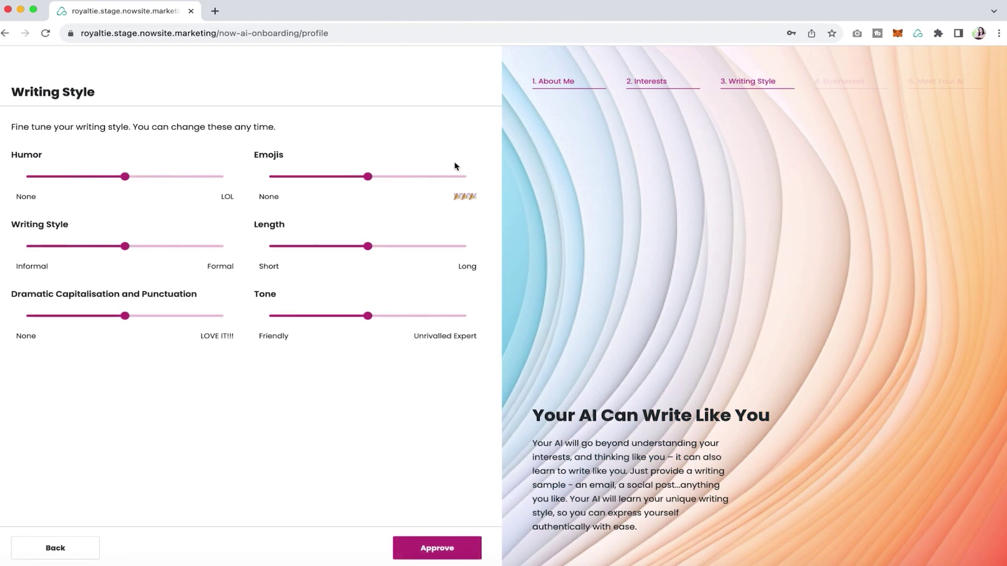
- Set Emojis and Dramatic Capitalisation to max, Length shortest, Tone and Writing Style 2, and approve
left_click(463, 176)
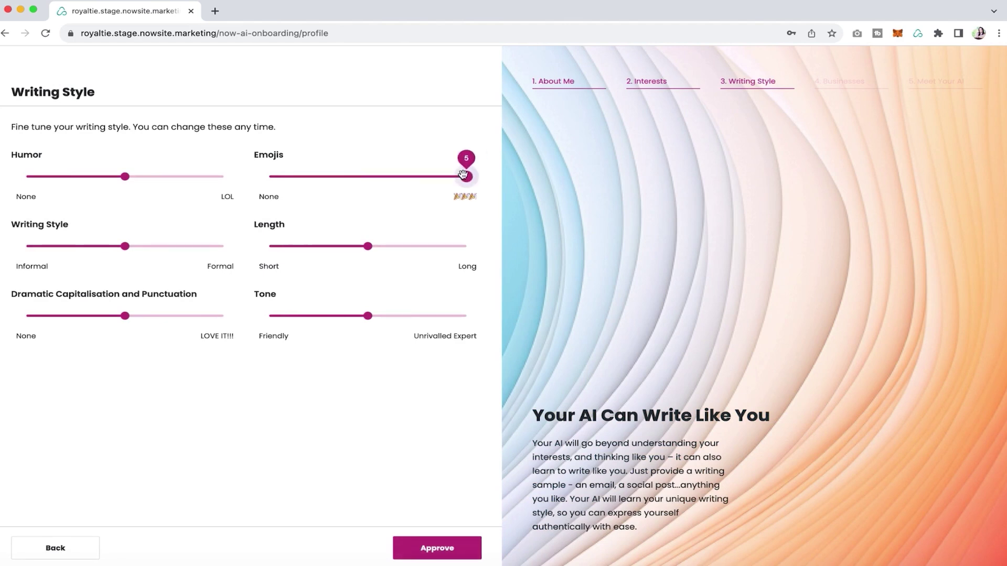
left_click(212, 316)
left_click(318, 246)
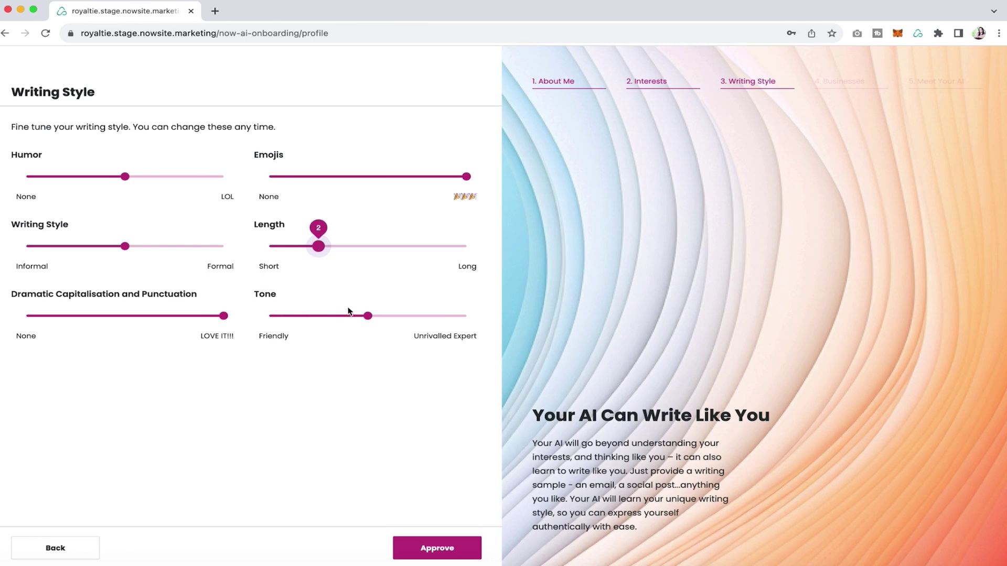
left_click(318, 316)
left_click(273, 246)
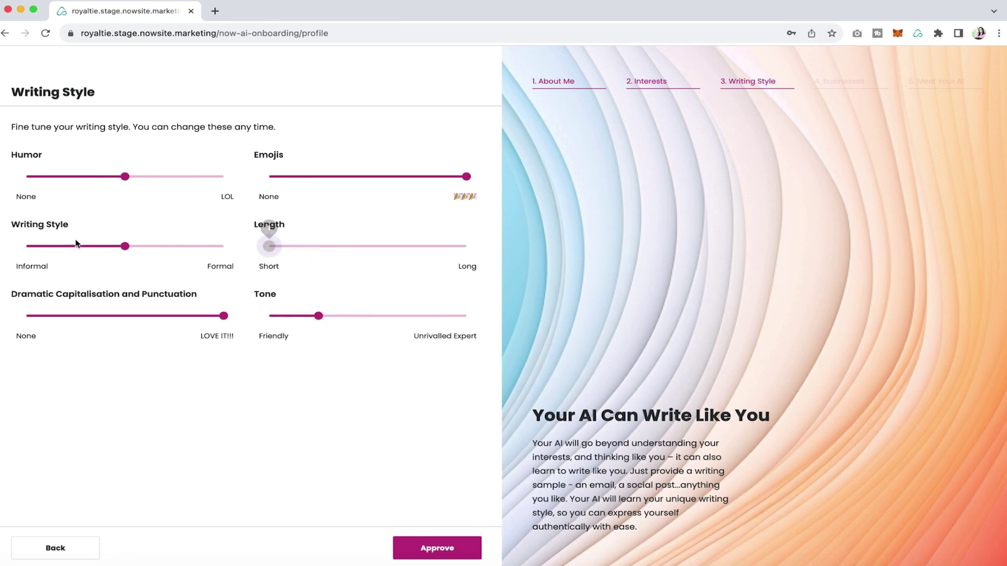
left_click(56, 246)
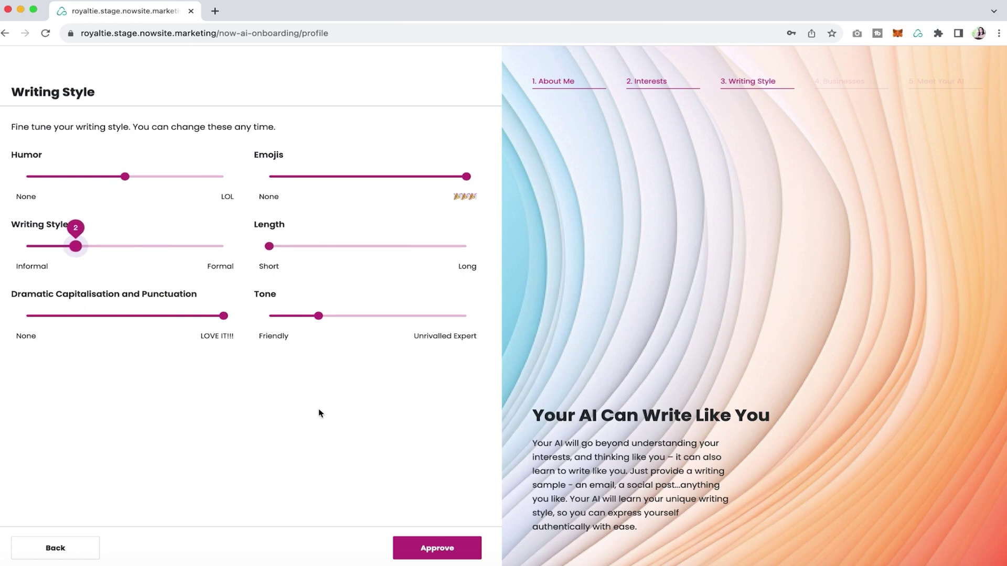
left_click(436, 549)
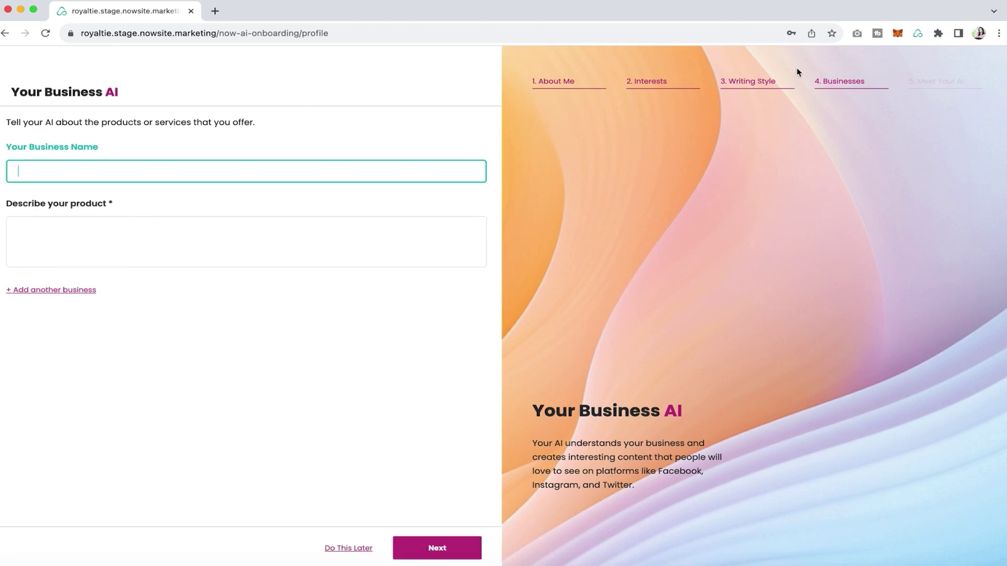
- Enter business 'Pure Harmony' described as 'We offer affordable health and wellness products for everyone.'
type("Pure Harmony")
left_click(206, 243)
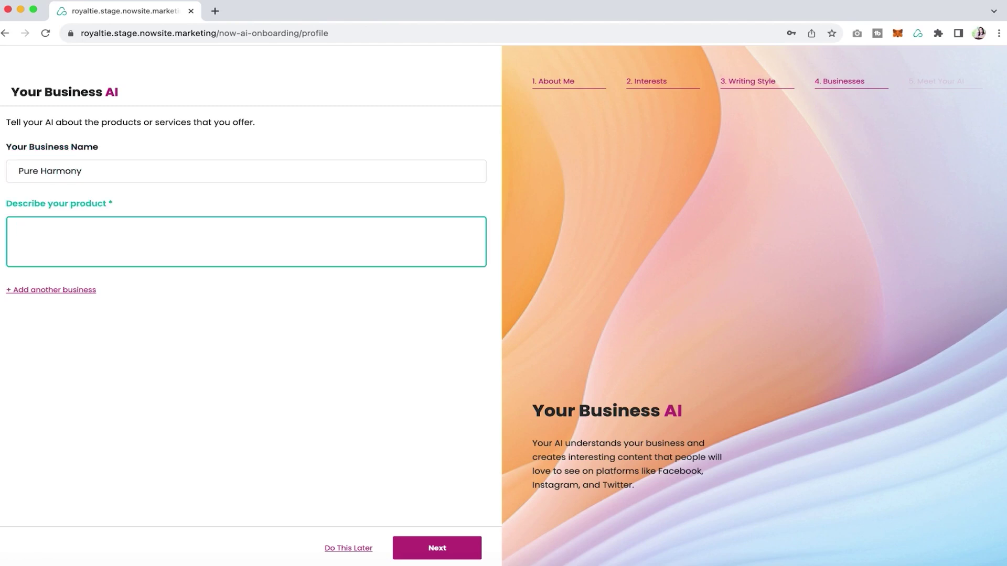
type("We offer affordable health and w")
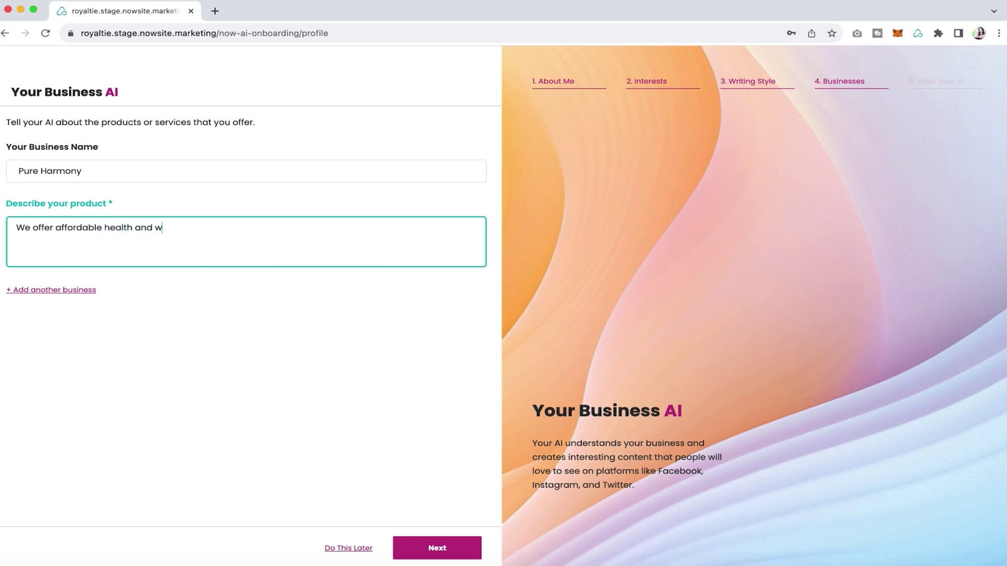
type("ellness products for everyone.")
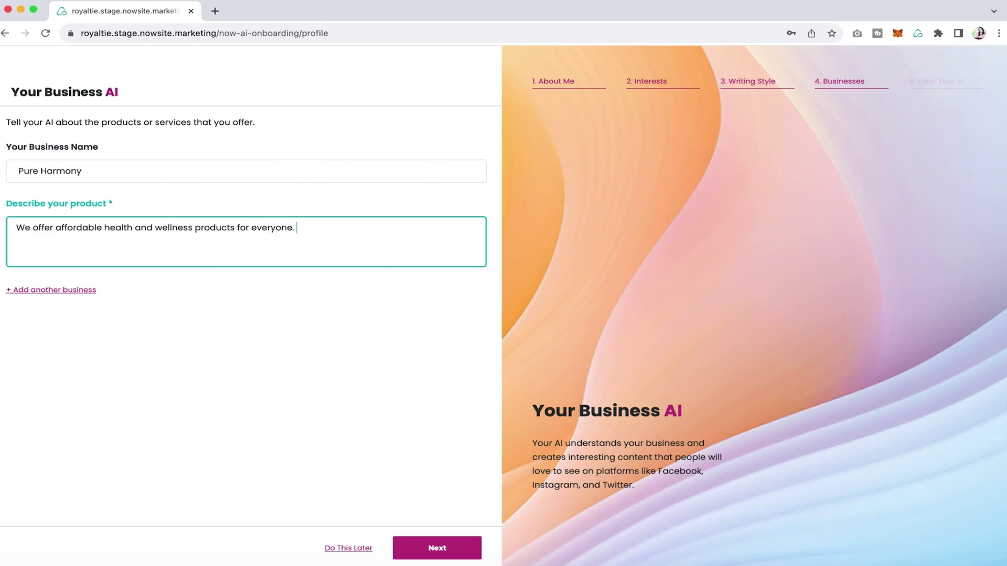
left_click(453, 548)
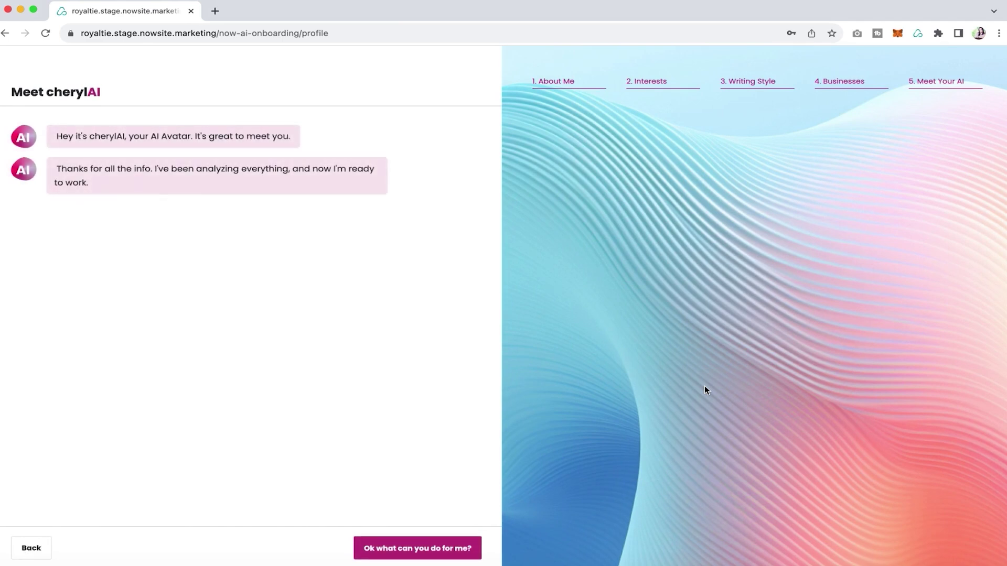
- Keep asking cherylAI what else it can do until it offers a motto, life story and personality analysis
left_click(390, 548)
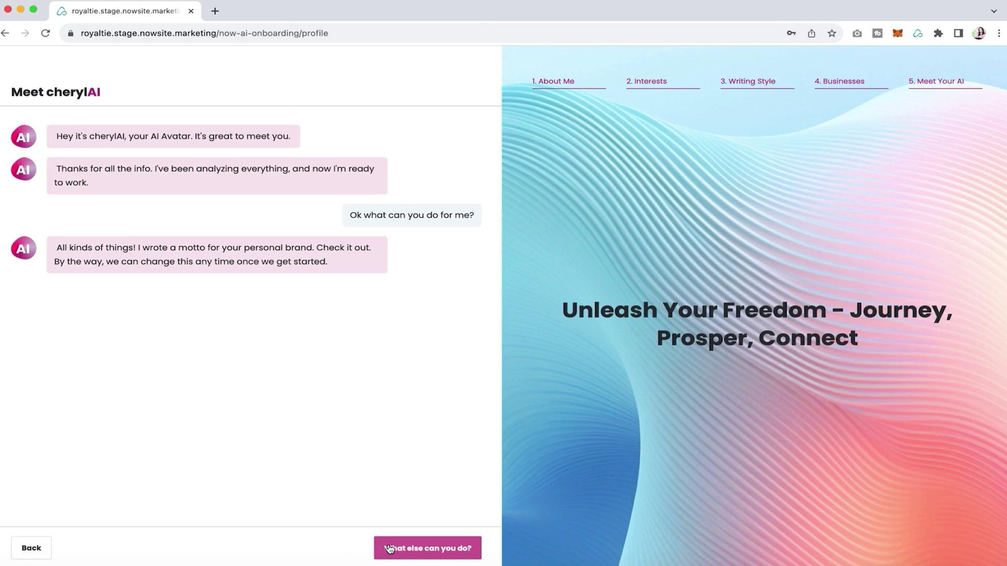
left_click(390, 548)
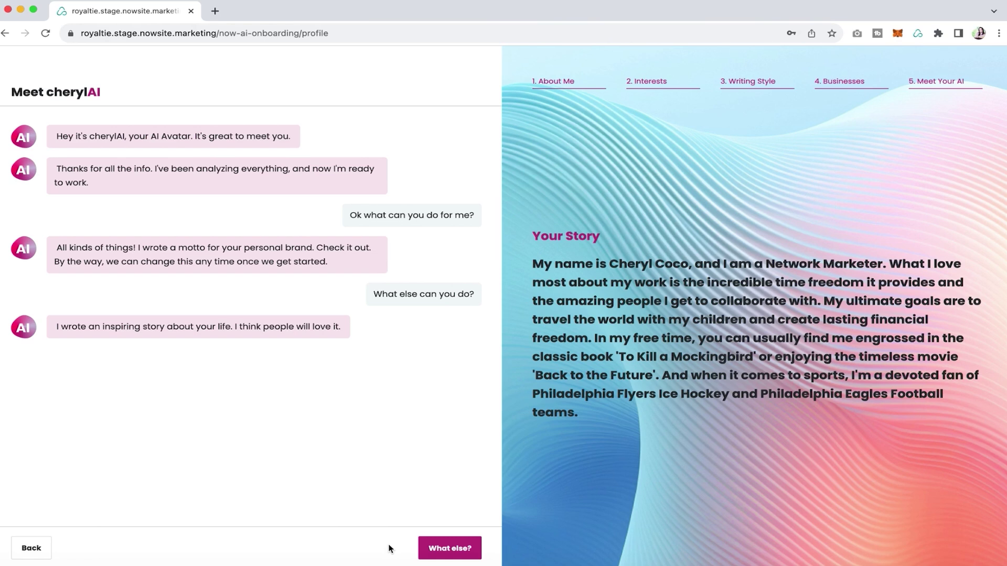
left_click(436, 549)
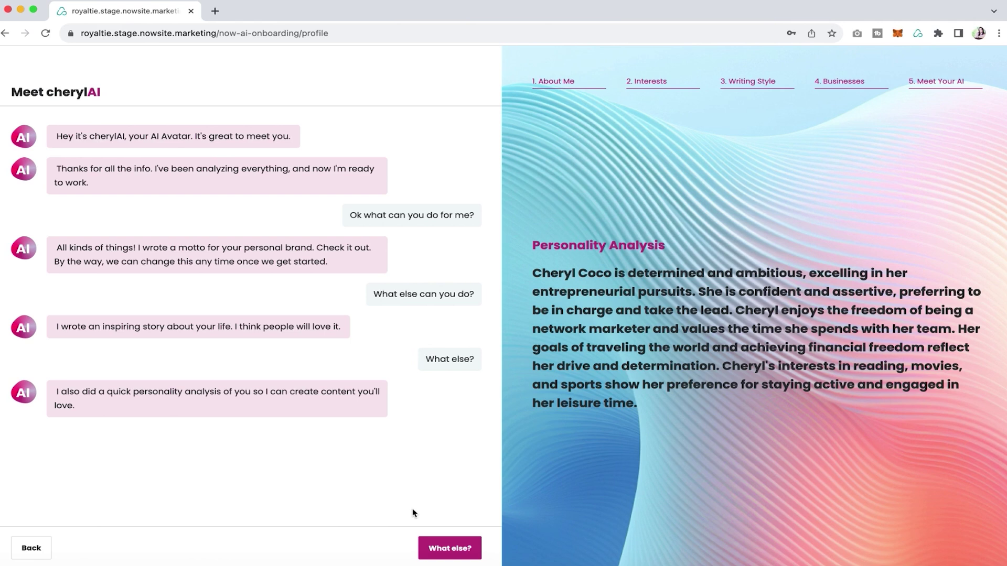
left_click(446, 548)
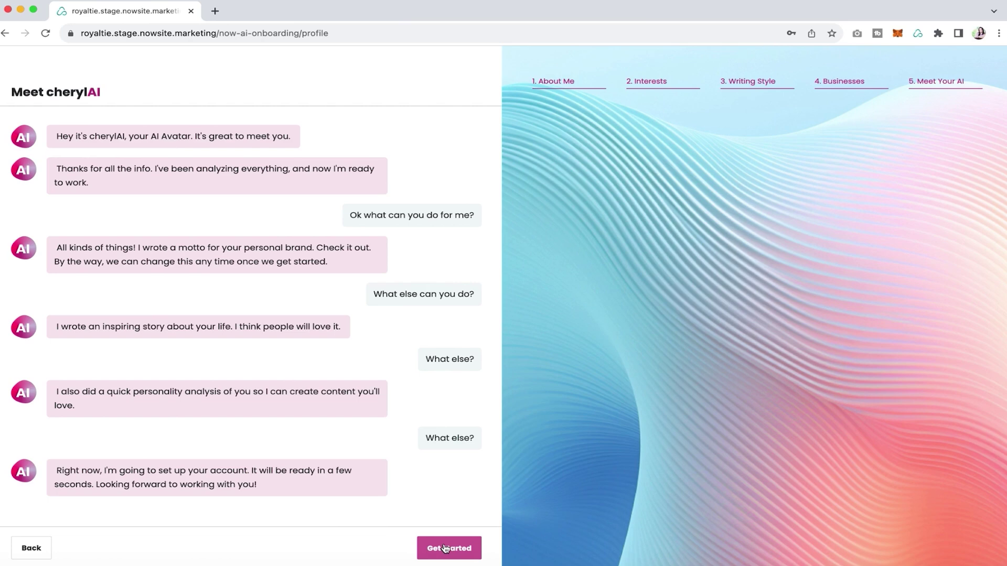
- Click Get started to leave onboarding and open the home dashboard
left_click(446, 548)
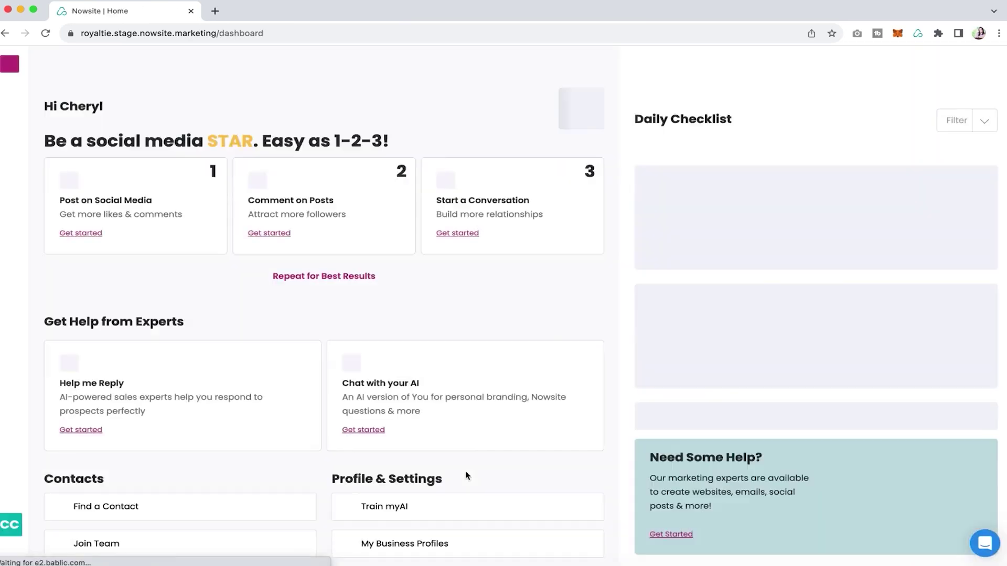